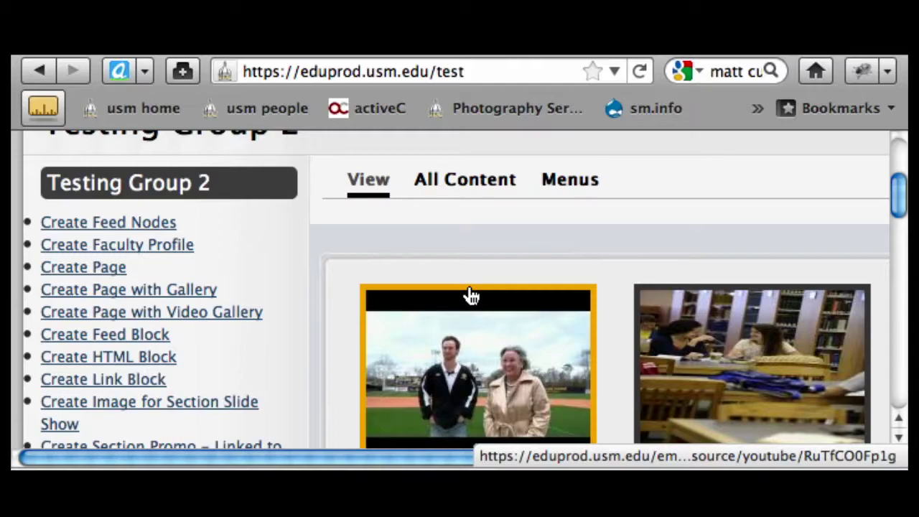
Step: Create an HTML block in Testing Group 2 with the title "School of Nursing banner"
{"action": "scroll", "coordinate": [195, 355], "scroll_direction": "down", "scroll_amount": 1}
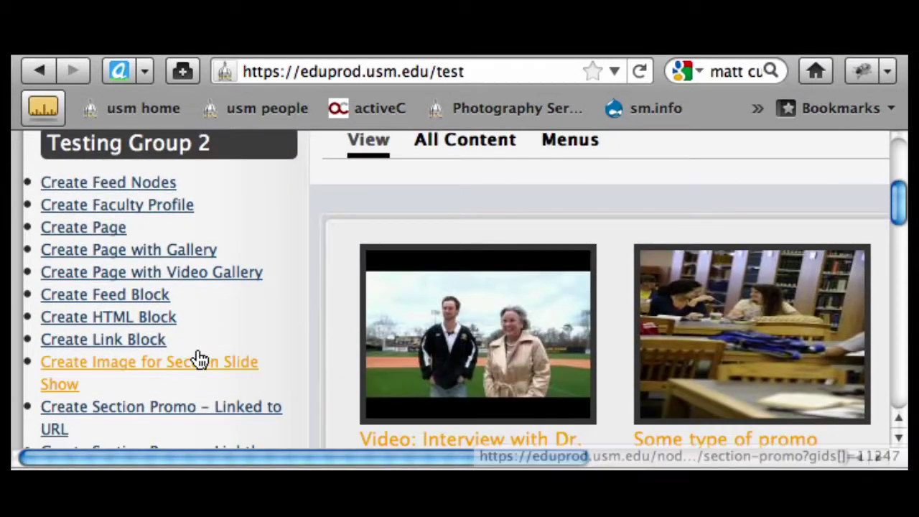
{"action": "left_click", "coordinate": [148, 324]}
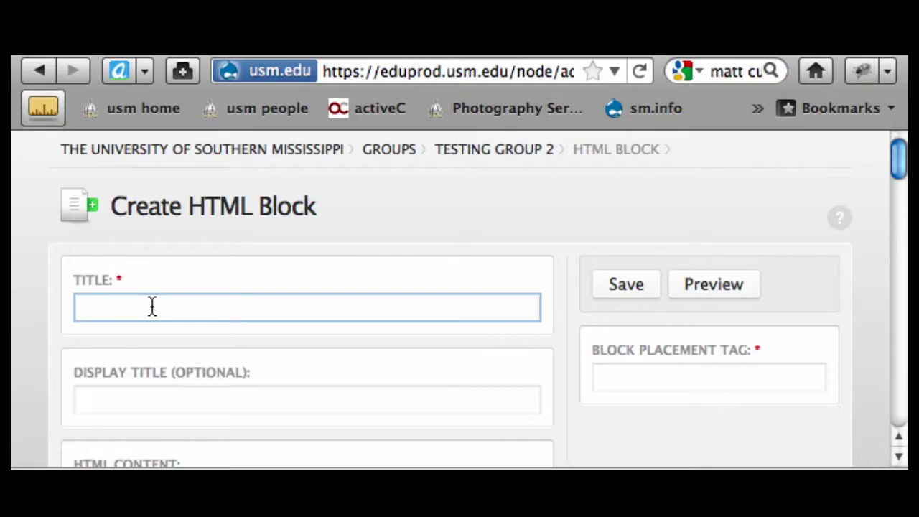
{"action": "type", "text": "School"}
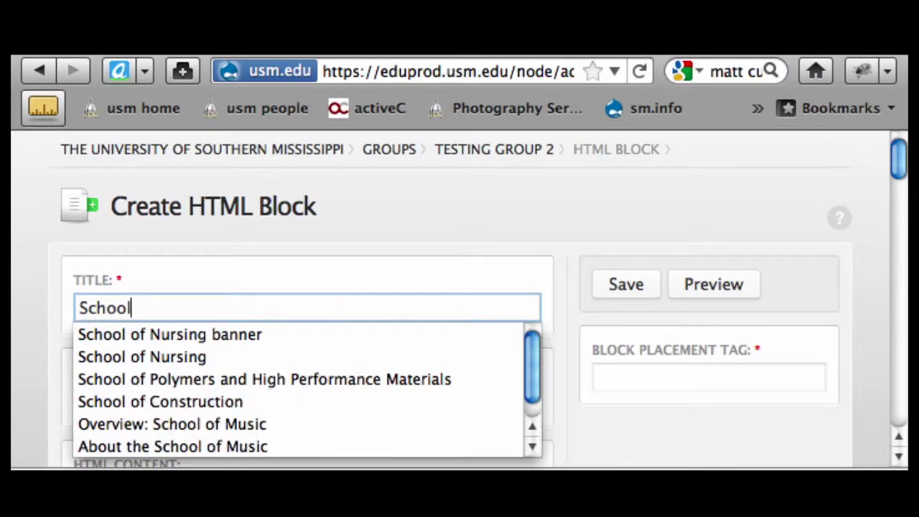
{"action": "left_click", "coordinate": [208, 335]}
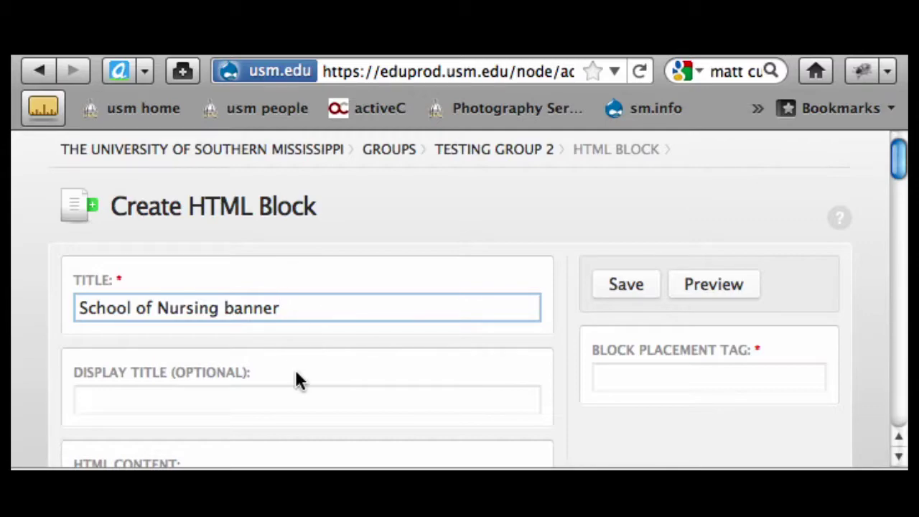
Step: Leave the display title empty and set the block placement tag to slideshow
{"action": "left_click", "coordinate": [228, 397]}
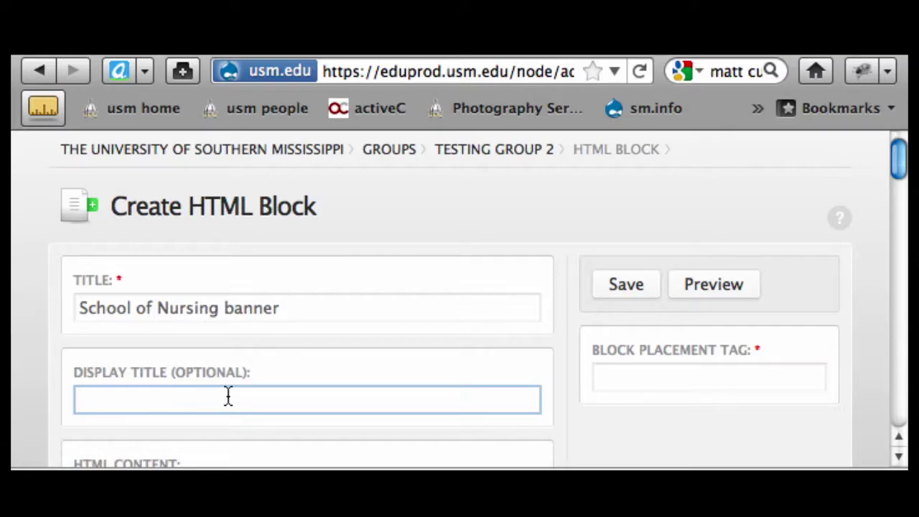
{"action": "left_click", "coordinate": [689, 376]}
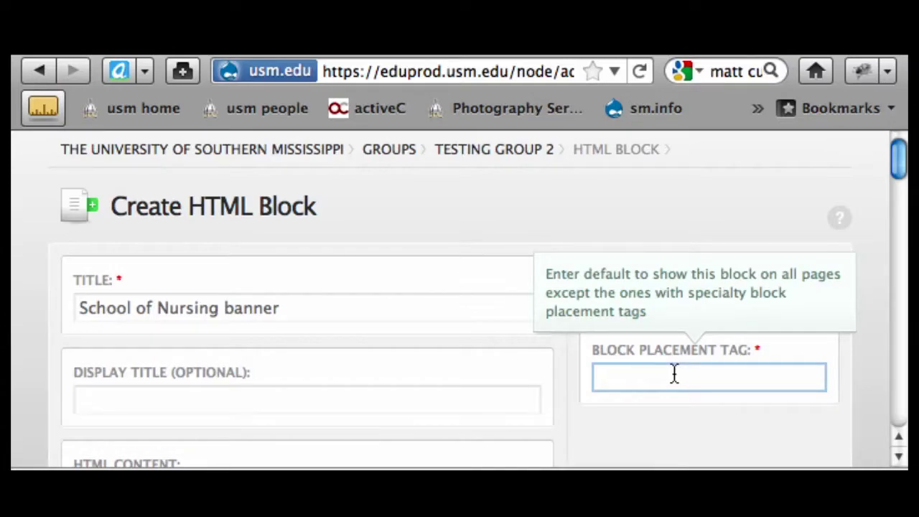
{"action": "type", "text": "slideshow"}
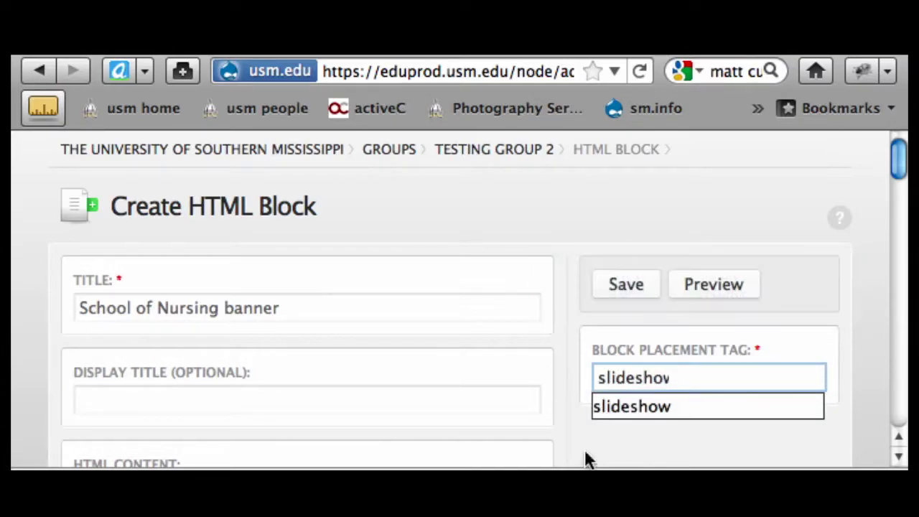
{"action": "left_click", "coordinate": [674, 442]}
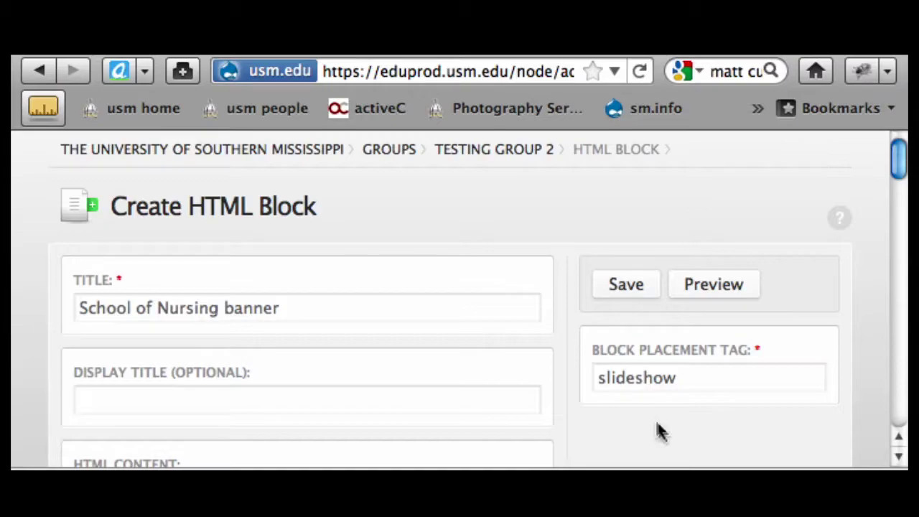
Step: Set the input format of the block's HTML content to Source code
{"action": "scroll", "coordinate": [528, 363], "scroll_direction": "down", "scroll_amount": 5}
{"action": "scroll", "coordinate": [523, 360], "scroll_direction": "down", "scroll_amount": 2}
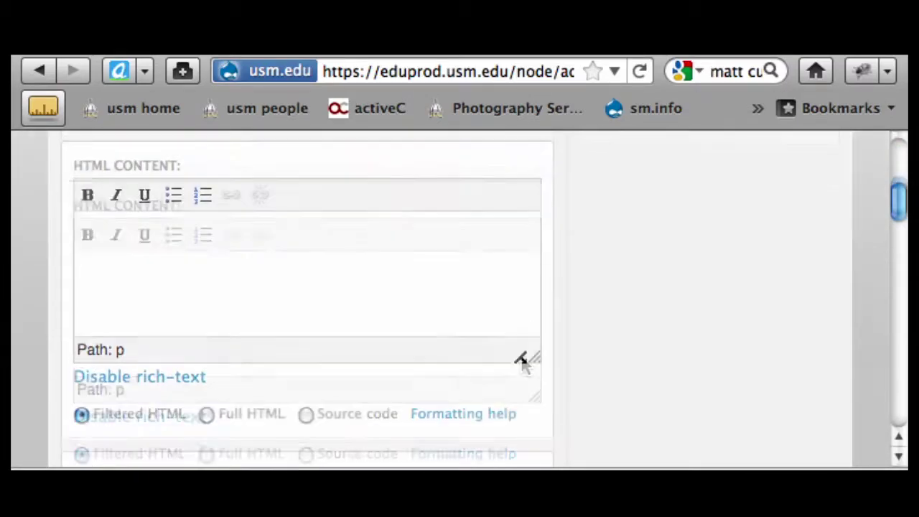
{"action": "left_click", "coordinate": [305, 415]}
Step: Upload the image file SoN_Webbanner.jpg to the HTML block
{"action": "scroll", "coordinate": [439, 366], "scroll_direction": "down", "scroll_amount": 3}
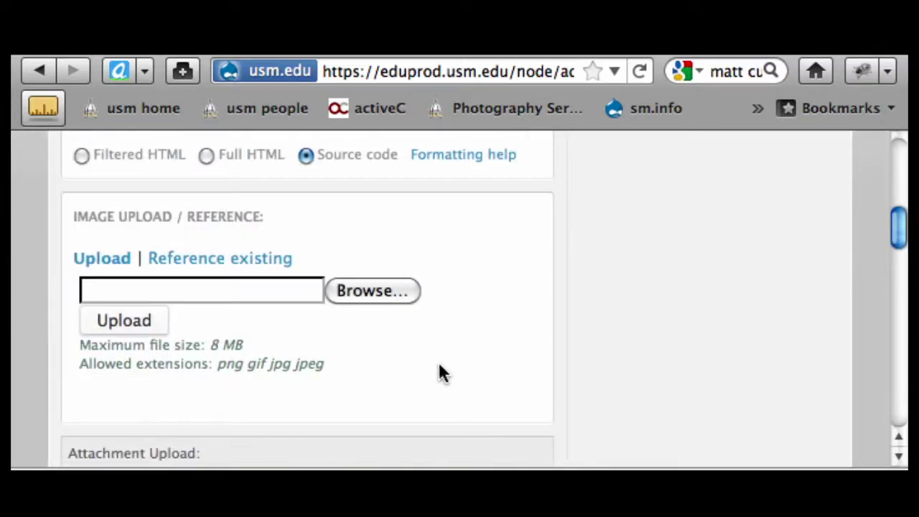
{"action": "left_click", "coordinate": [356, 293]}
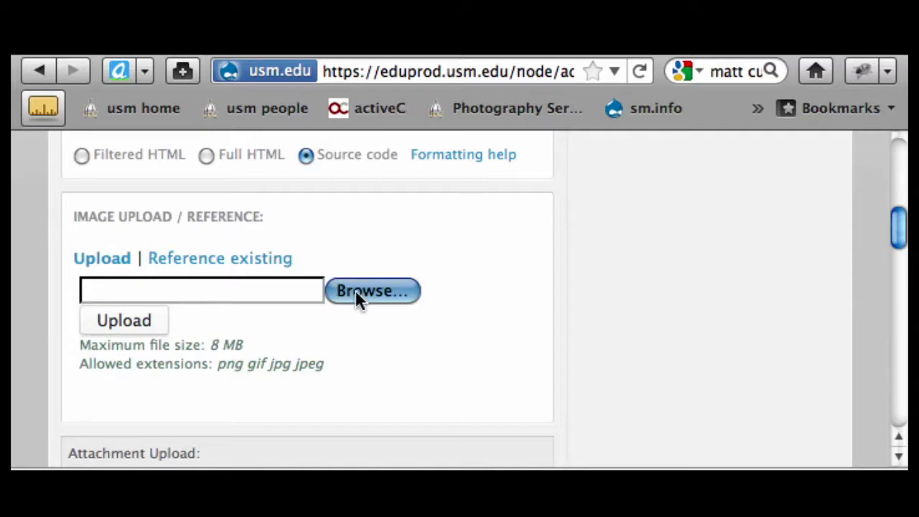
{"action": "left_click", "coordinate": [314, 356]}
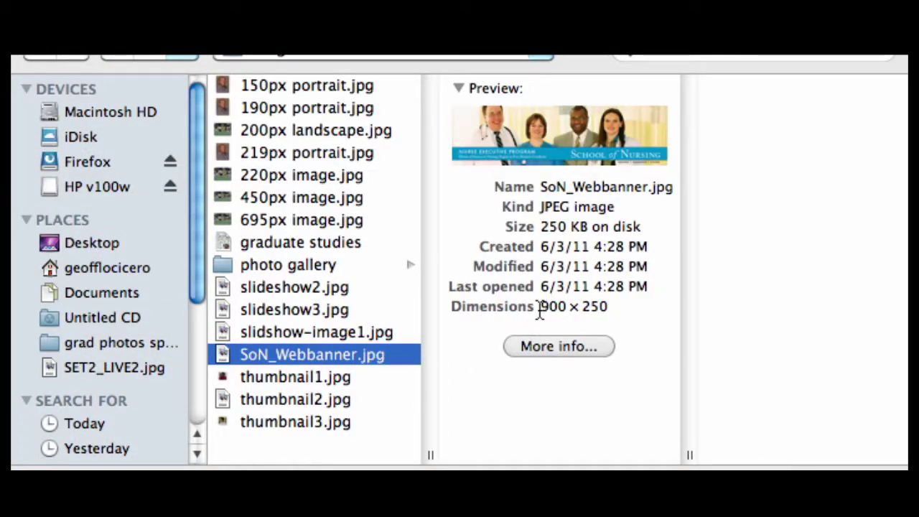
{"action": "left_click_drag", "start_coordinate": [538, 310], "coordinate": [567, 309]}
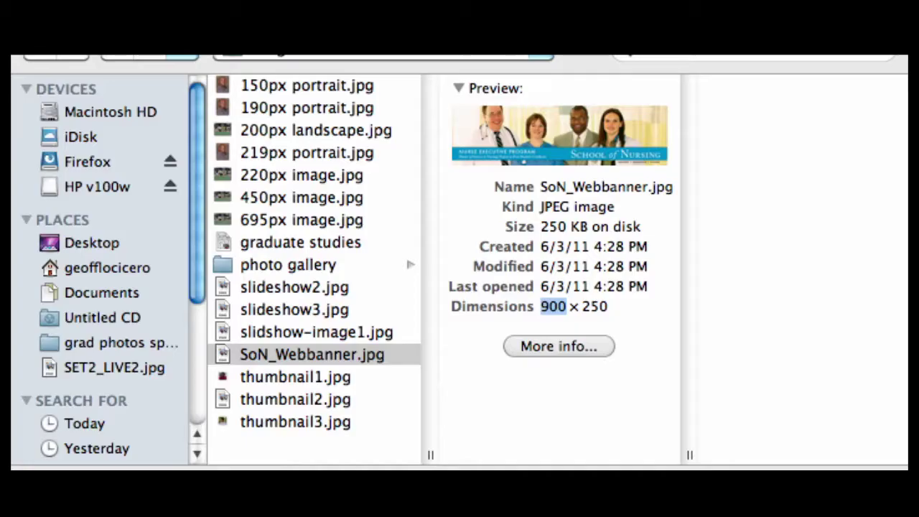
{"action": "key", "text": "Return"}
{"action": "left_click", "coordinate": [124, 321]}
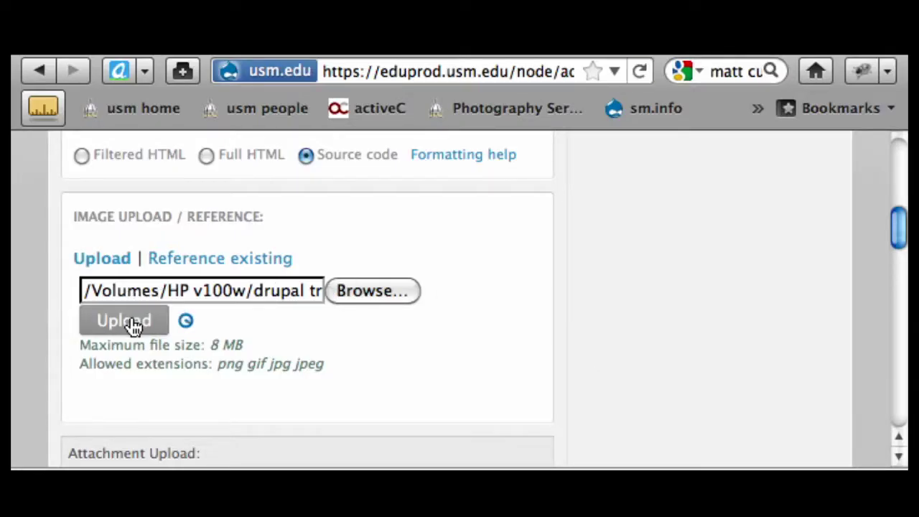
Step: Insert the uploaded banner image into the HTML content using the "Link to file" style
{"action": "left_click", "coordinate": [288, 391]}
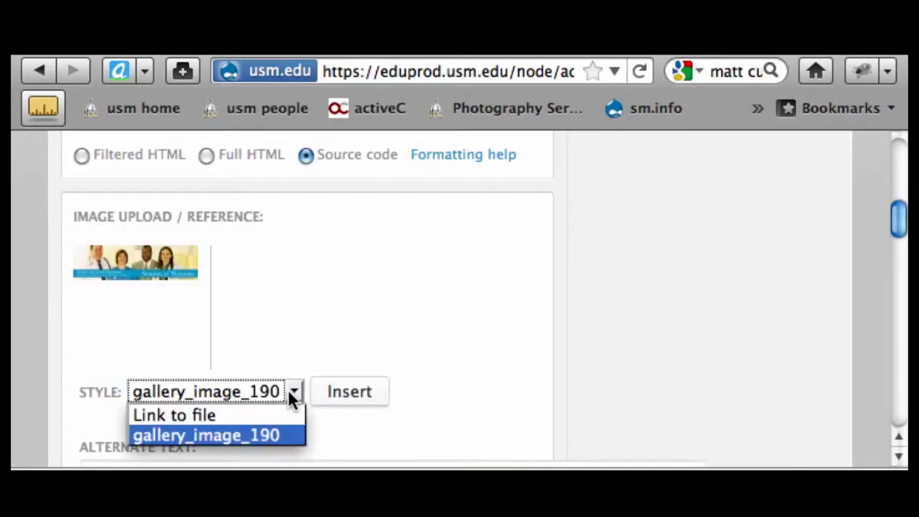
{"action": "left_click", "coordinate": [256, 413]}
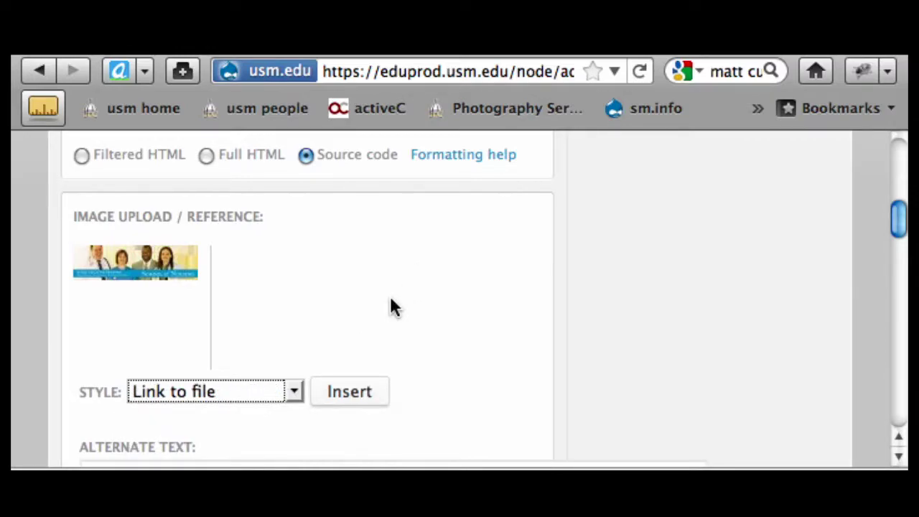
{"action": "scroll", "coordinate": [391, 301], "scroll_direction": "up", "scroll_amount": 2}
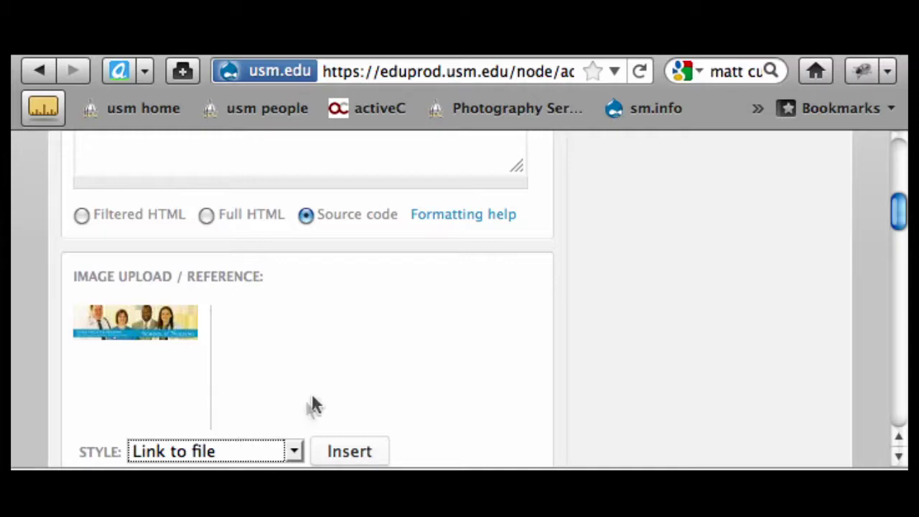
{"action": "scroll", "coordinate": [314, 406], "scroll_direction": "up", "scroll_amount": 2}
{"action": "left_click", "coordinate": [184, 199]}
{"action": "scroll", "coordinate": [359, 416], "scroll_direction": "down", "scroll_amount": 3}
{"action": "left_click", "coordinate": [337, 419]}
{"action": "scroll", "coordinate": [312, 219], "scroll_direction": "up", "scroll_amount": 2}
{"action": "scroll", "coordinate": [312, 219], "scroll_direction": "up", "scroll_amount": 2}
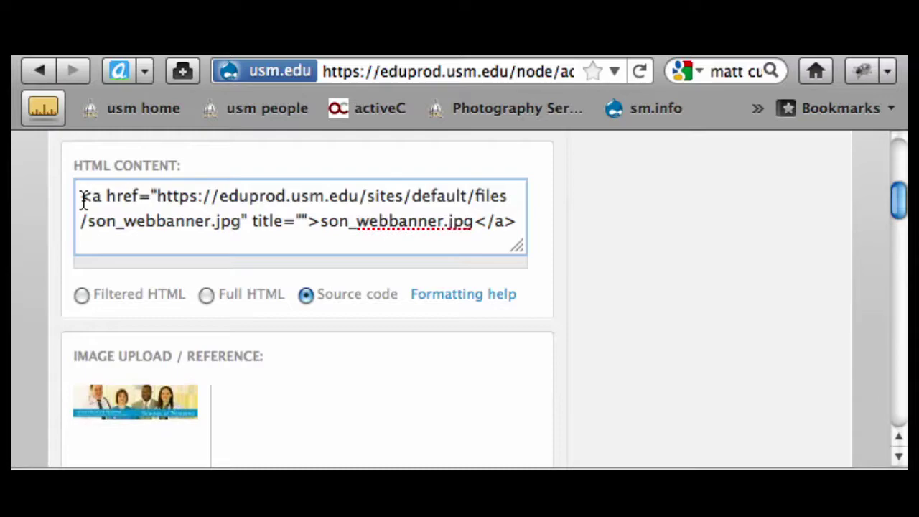
Step: Review the entered HTML content and placement tag, and save the School of Nursing banner block
{"action": "left_click", "coordinate": [579, 297]}
{"action": "scroll", "coordinate": [638, 269], "scroll_direction": "up", "scroll_amount": 3}
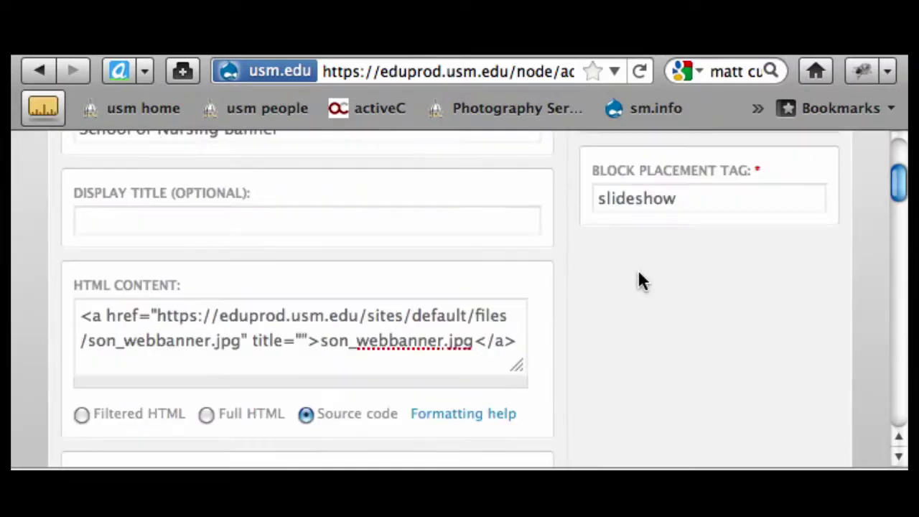
{"action": "scroll", "coordinate": [635, 270], "scroll_direction": "up", "scroll_amount": 1}
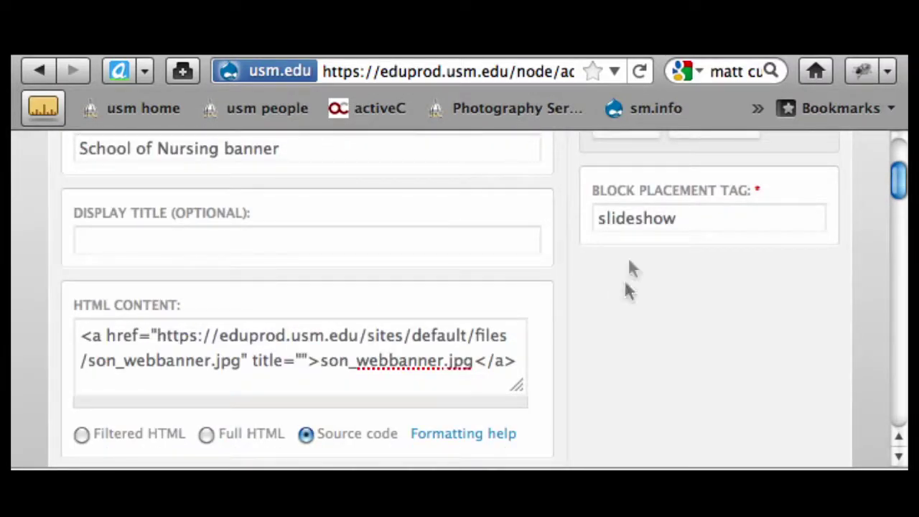
{"action": "scroll", "coordinate": [687, 303], "scroll_direction": "up", "scroll_amount": 4}
{"action": "scroll", "coordinate": [622, 281], "scroll_direction": "up", "scroll_amount": 4}
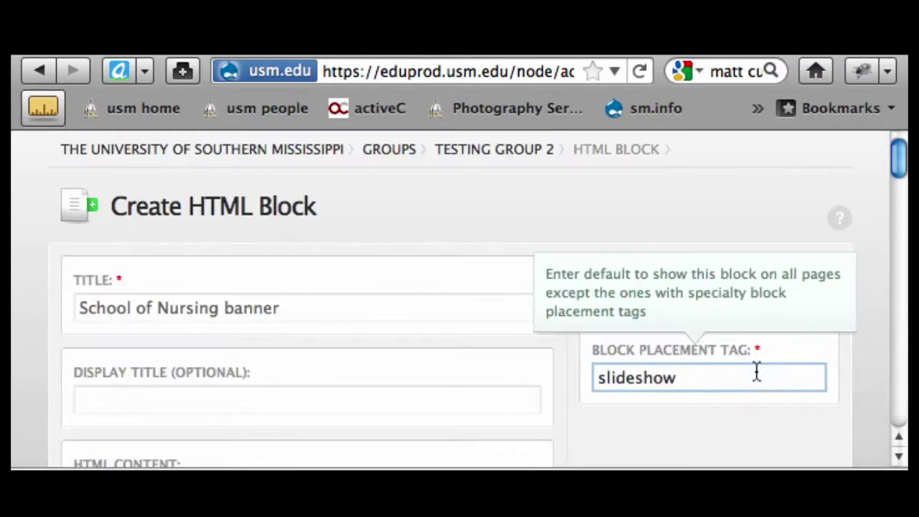
{"action": "left_click", "coordinate": [636, 293]}
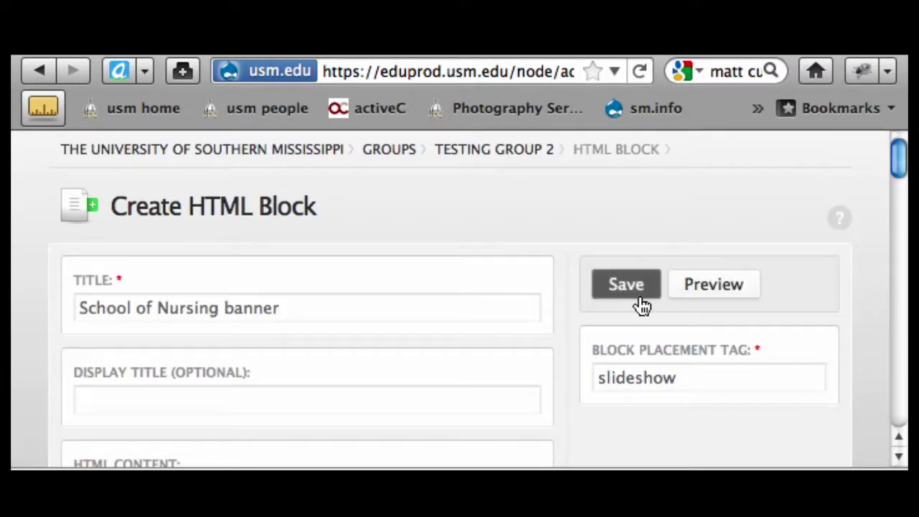
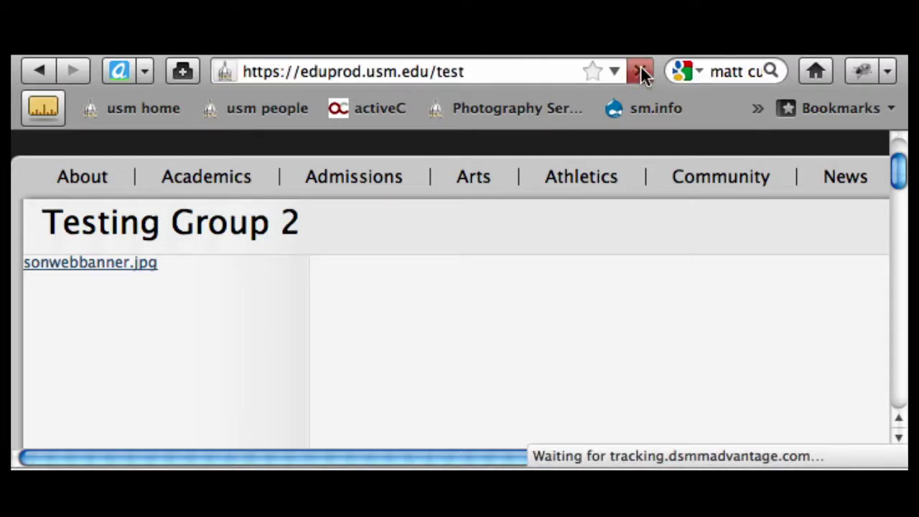
Step: Check the banner file behind the link on the Testing Group 2 page and return to the page
{"action": "left_click", "coordinate": [113, 271]}
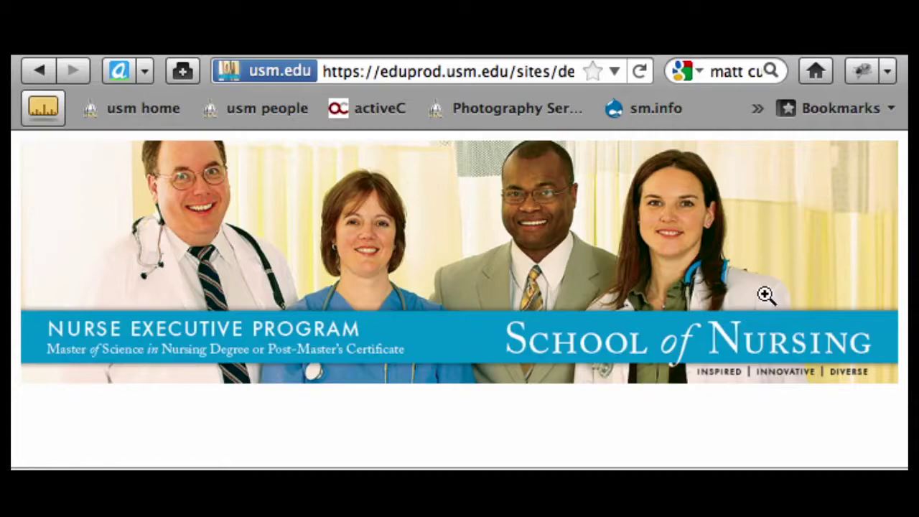
{"action": "left_click", "coordinate": [41, 72]}
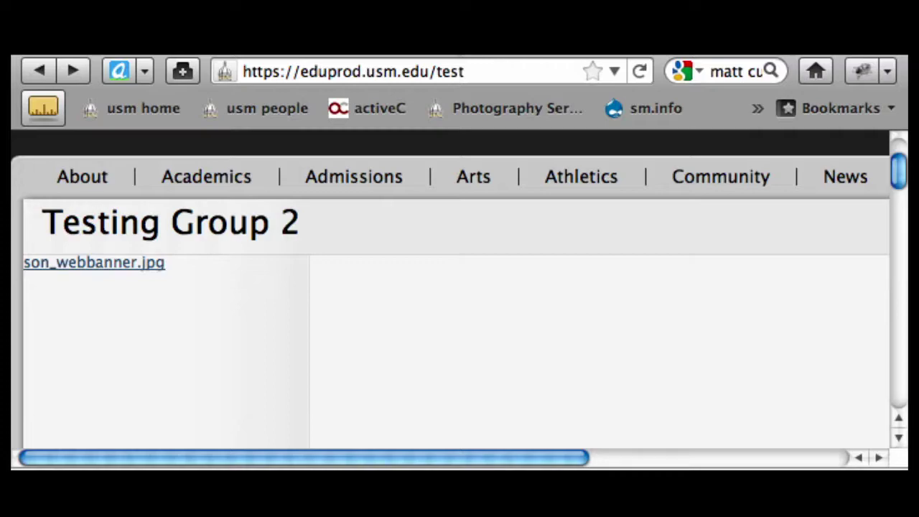
Step: Open the School of Nursing banner block for editing and replace "a href" in the HTML content with "img src"
{"action": "scroll", "coordinate": [465, 297], "scroll_direction": "down", "scroll_amount": 3}
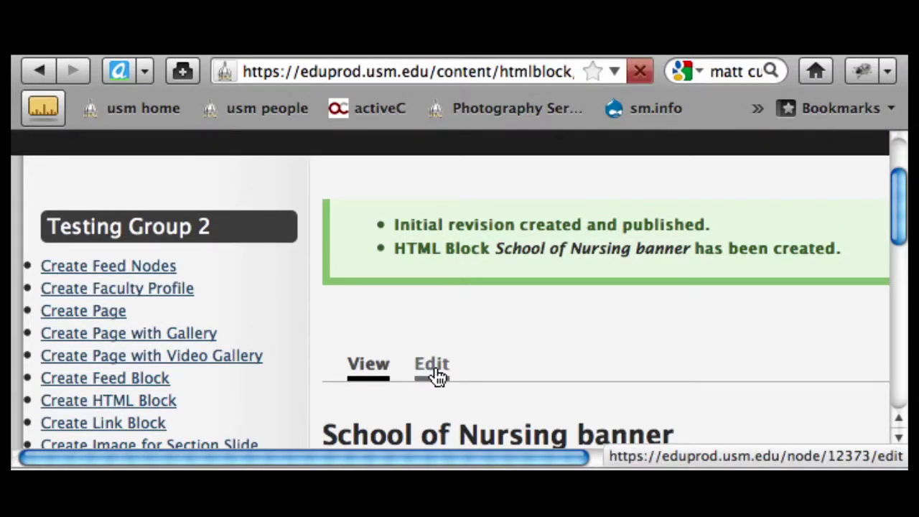
{"action": "left_click", "coordinate": [432, 366]}
{"action": "scroll", "coordinate": [379, 339], "scroll_direction": "down", "scroll_amount": 5}
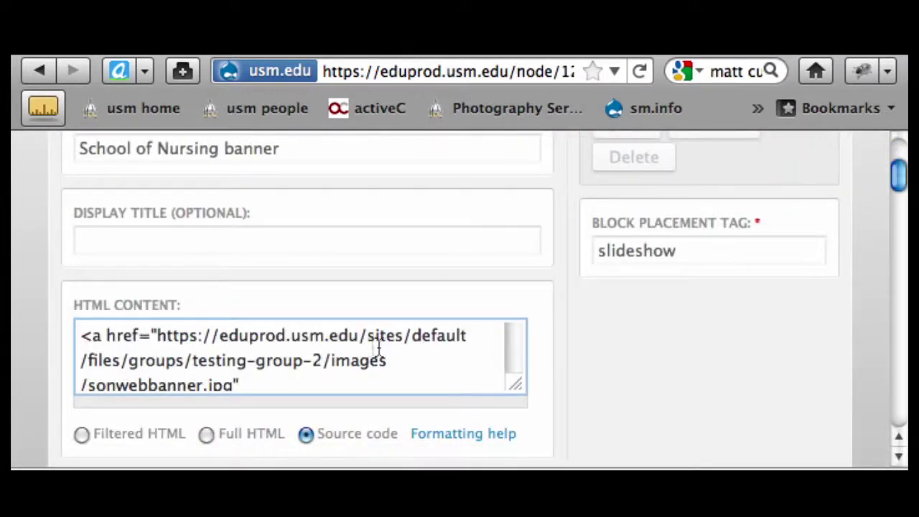
{"action": "left_click_drag", "start_coordinate": [90, 336], "coordinate": [137, 337]}
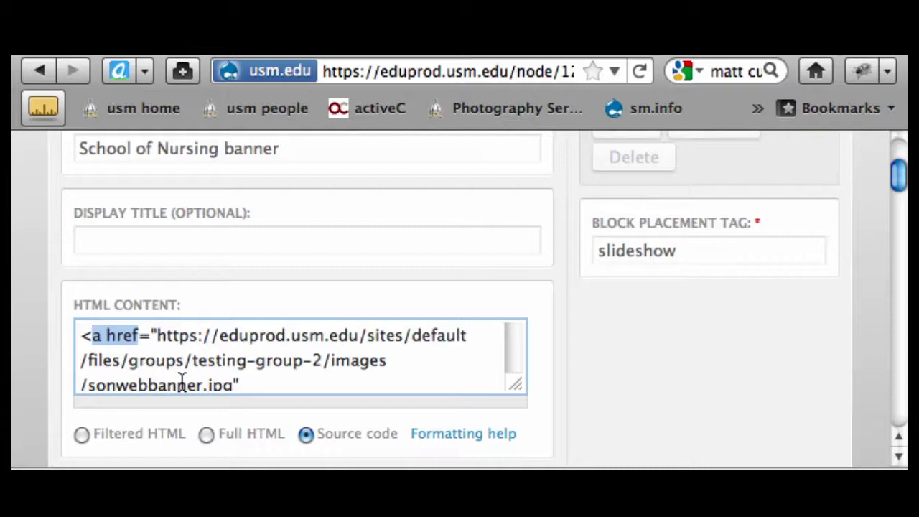
{"action": "type", "text": "imr"}
{"action": "key", "text": "BackSpace"}
{"action": "type", "text": "g r"}
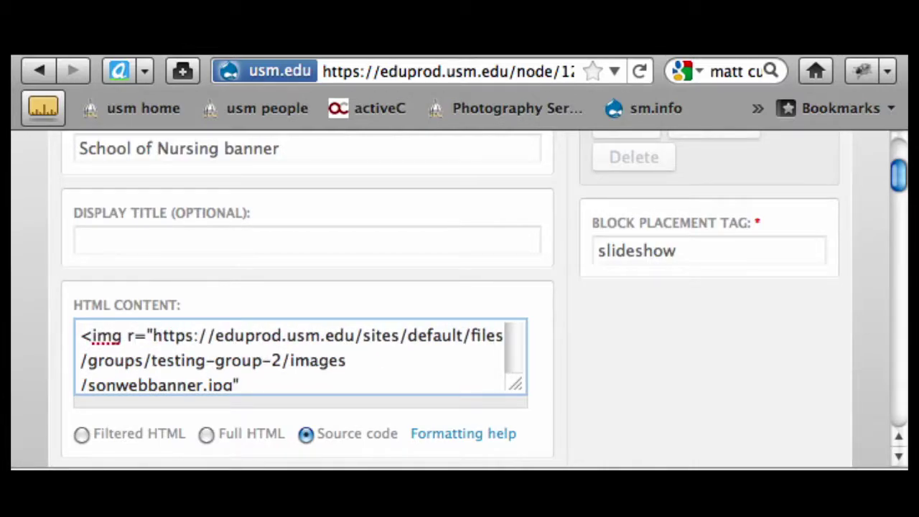
{"action": "type", "text": "sc"}
{"action": "key", "text": "BackSpace"}
{"action": "key", "text": "BackSpace"}
{"action": "key", "text": "BackSpace"}
{"action": "type", "text": "src"}
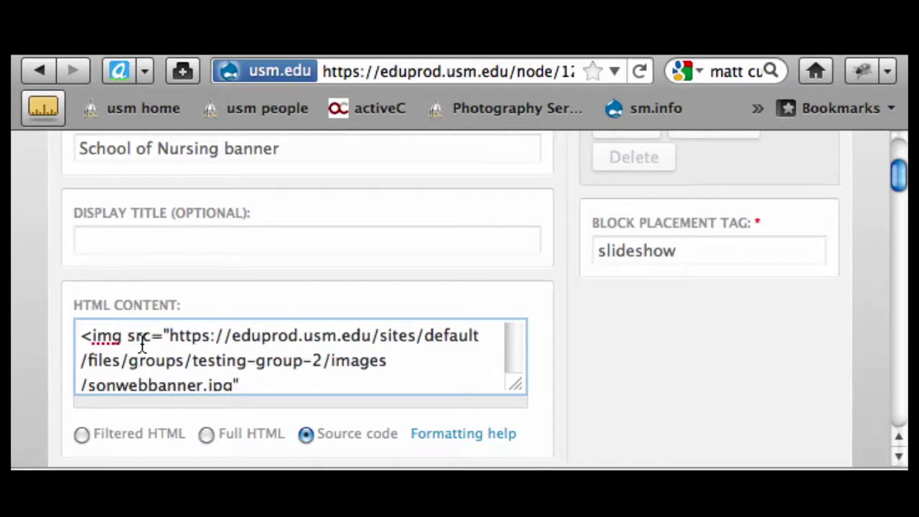
Step: Delete the link text son_webbanner.jpg and the closing </a> tag from the end of the HTML content
{"action": "scroll", "coordinate": [311, 388], "scroll_direction": "down", "scroll_amount": 2}
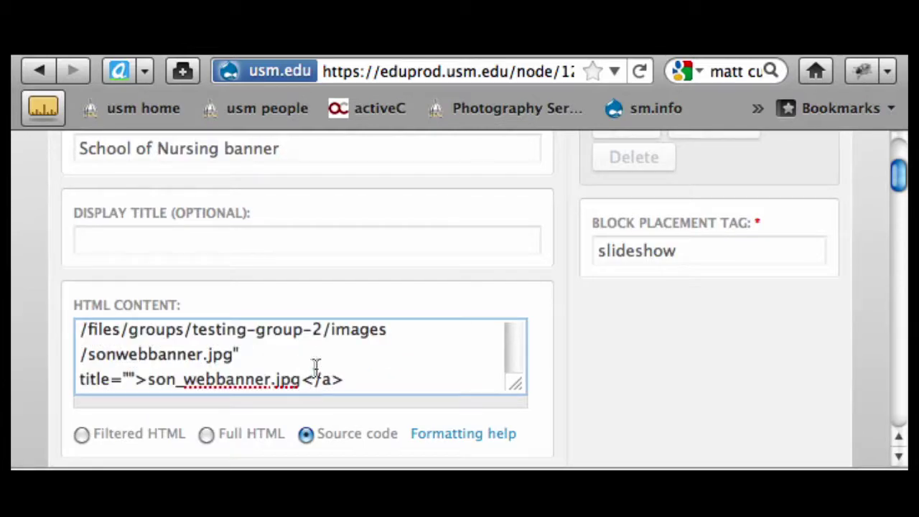
{"action": "left_click_drag", "start_coordinate": [146, 379], "coordinate": [394, 382]}
{"action": "key", "text": "BackSpace"}
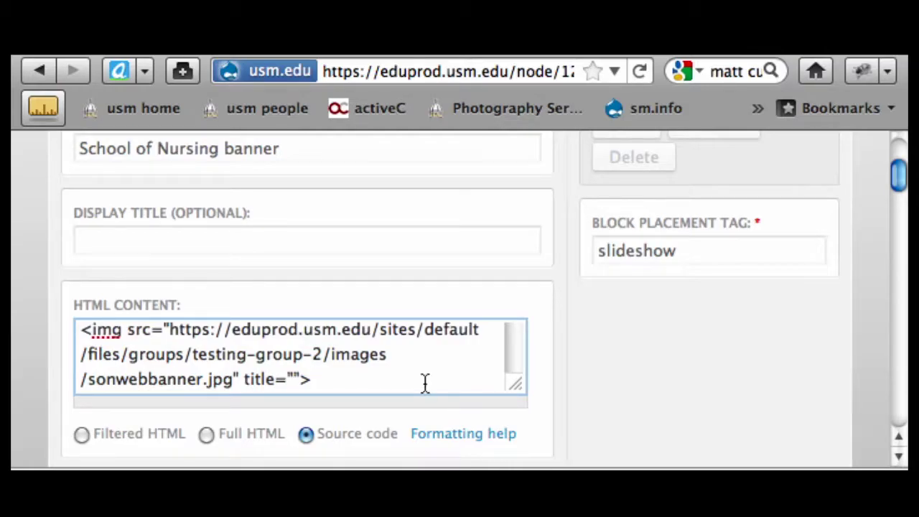
Step: Set the title attribute of the img tag in the HTML content to "School of Nursing banner"
{"action": "scroll", "coordinate": [371, 377], "scroll_direction": "down", "scroll_amount": 5}
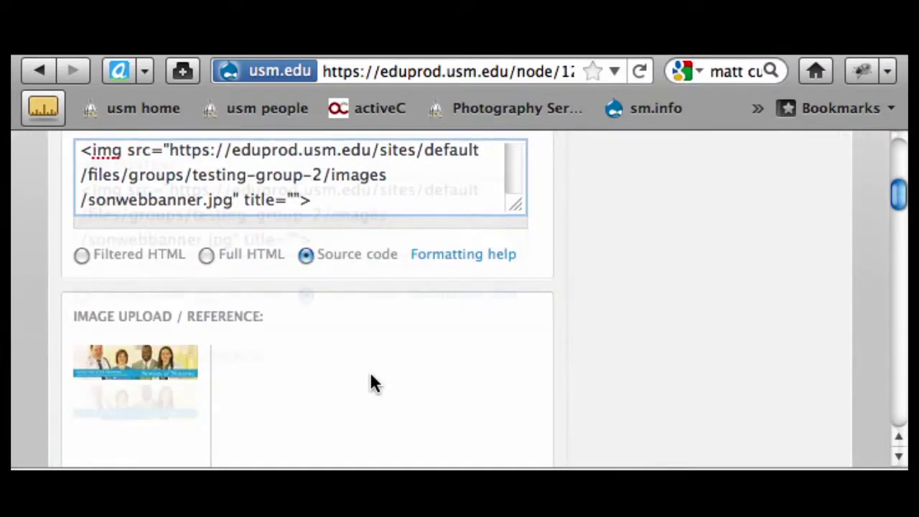
{"action": "scroll", "coordinate": [369, 374], "scroll_direction": "up", "scroll_amount": 2}
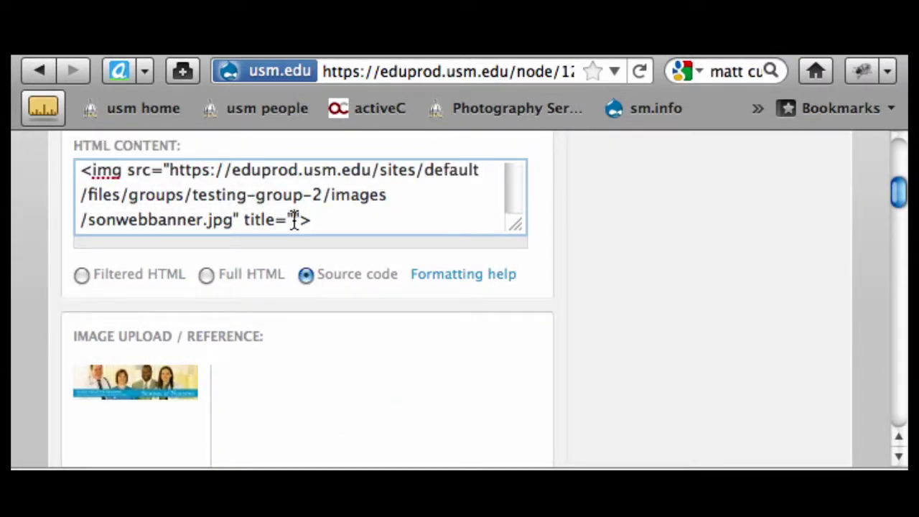
{"action": "type", "text": "School of Nu"}
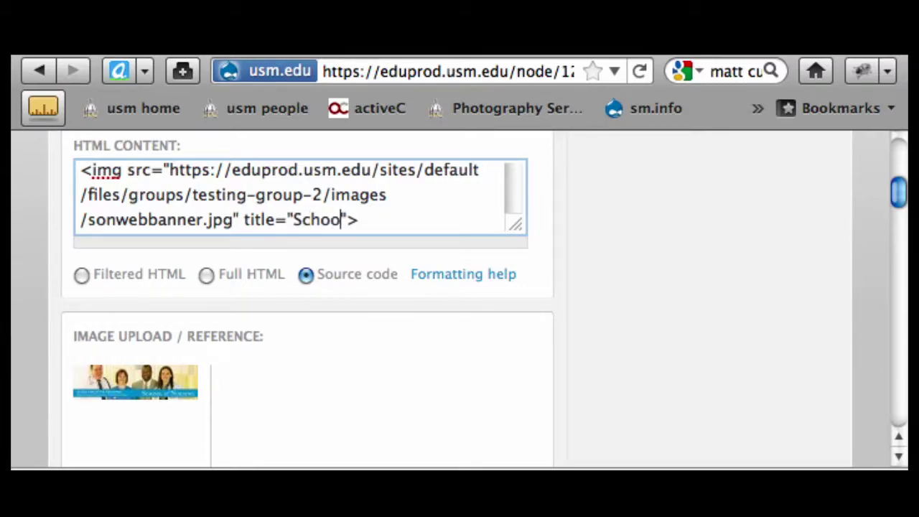
{"action": "type", "text": "rsing banner"}
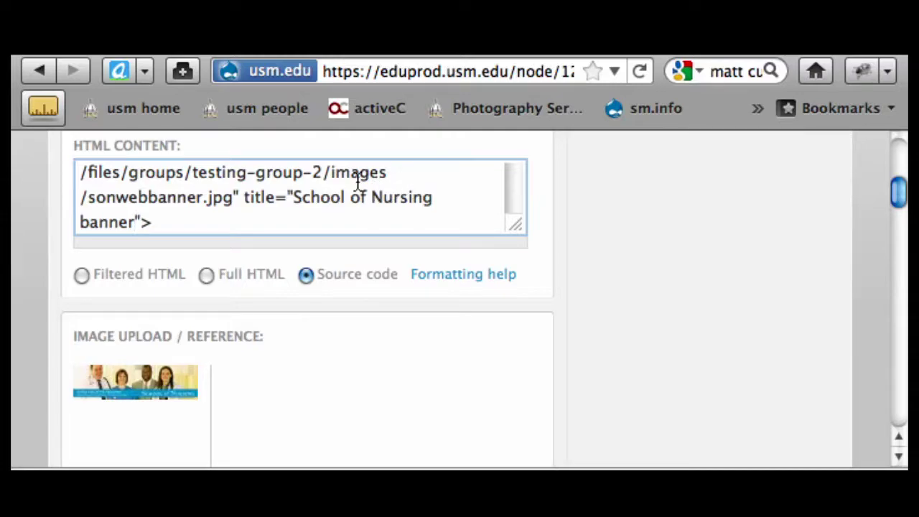
Step: Check the alternate text field of the uploaded image and read the wording on the original banner image in the image viewer
{"action": "scroll", "coordinate": [456, 324], "scroll_direction": "down", "scroll_amount": 6}
{"action": "left_click", "coordinate": [176, 372]}
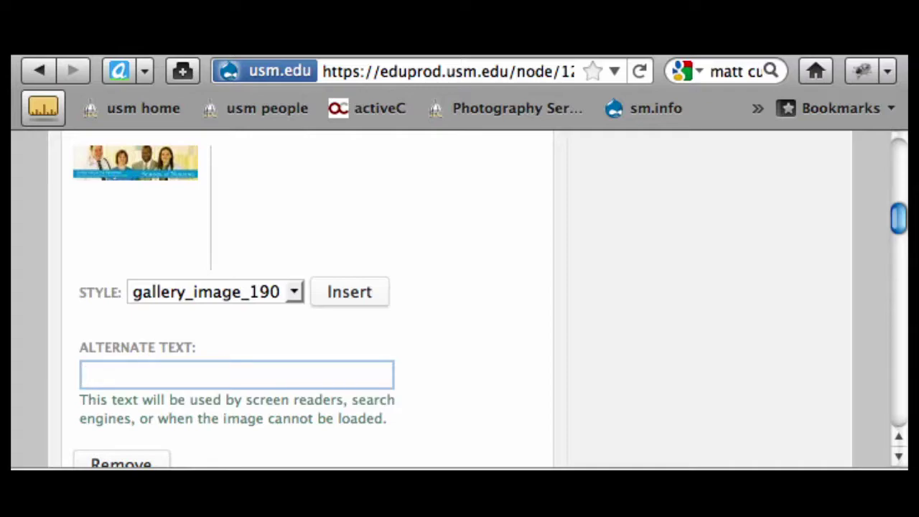
{"action": "key", "text": "super+Tab"}
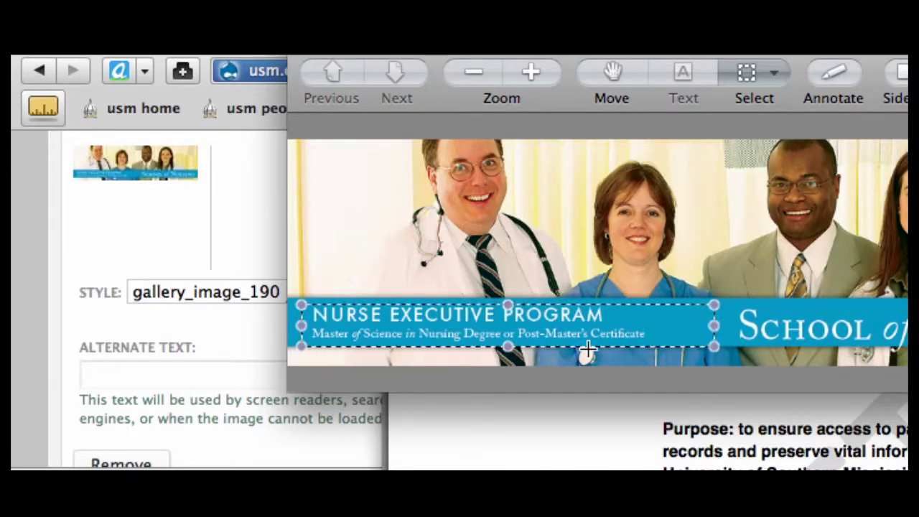
{"action": "left_click", "coordinate": [218, 368]}
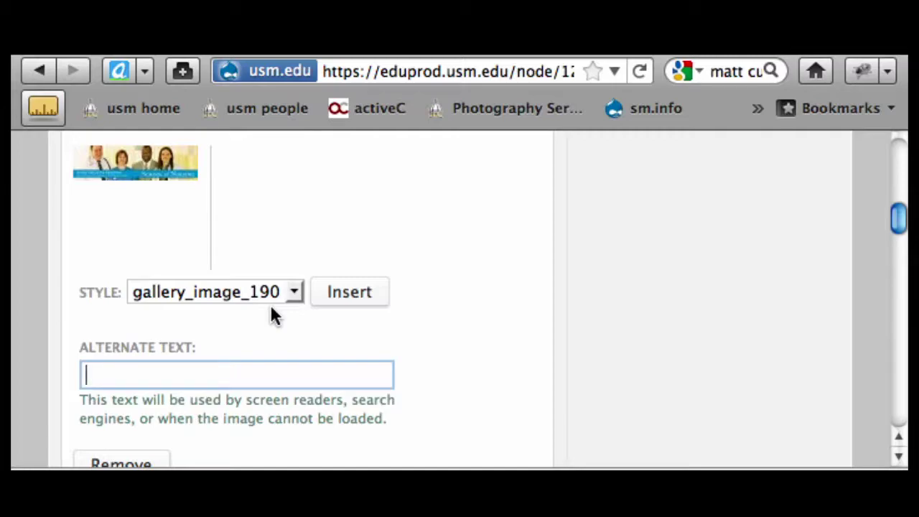
Step: Add the attribute alt="Nurse Executive Program" after the title attribute of the img tag in the HTML content
{"action": "scroll", "coordinate": [287, 294], "scroll_direction": "up", "scroll_amount": 5}
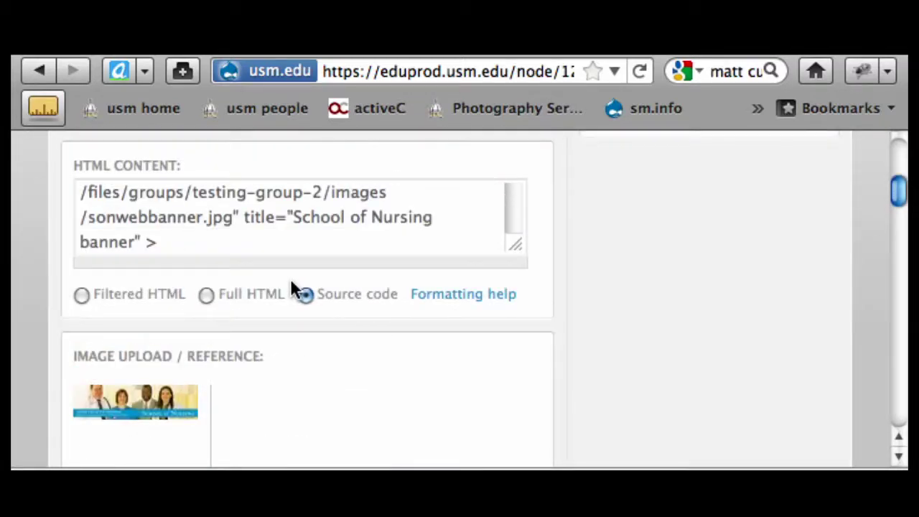
{"action": "scroll", "coordinate": [287, 289], "scroll_direction": "down", "scroll_amount": 3}
{"action": "scroll", "coordinate": [342, 308], "scroll_direction": "up", "scroll_amount": 4}
{"action": "left_click", "coordinate": [147, 259]}
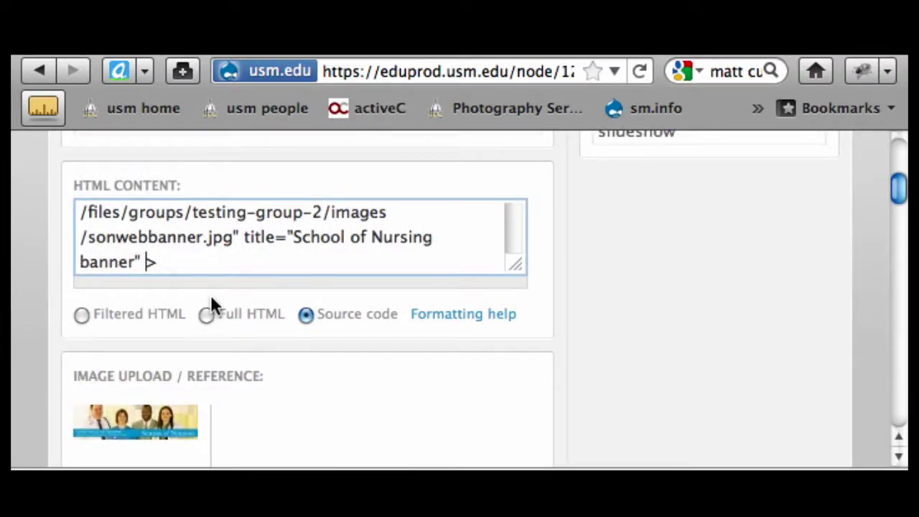
{"action": "type", "text": "alt="}
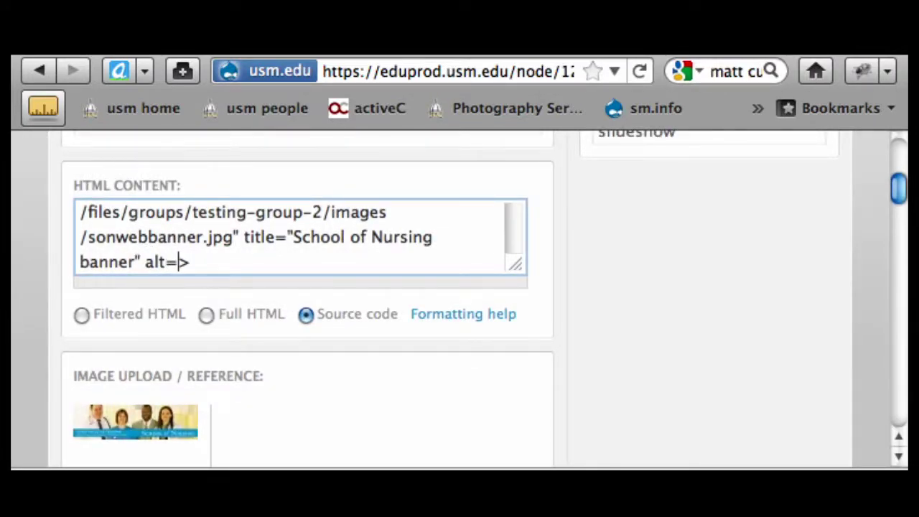
{"action": "type", "text": "\"S"}
{"action": "key", "text": "BackSpace"}
{"action": "type", "text": "Nurse "}
{"action": "type", "text": "Exectu"}
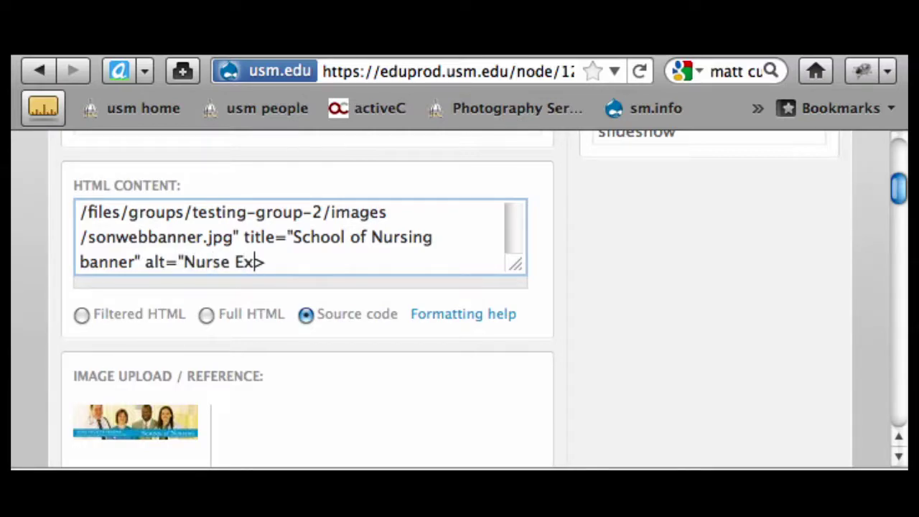
{"action": "key", "text": "BackSpace"}
{"action": "key", "text": "BackSpace"}
{"action": "type", "text": "utive Program\""}
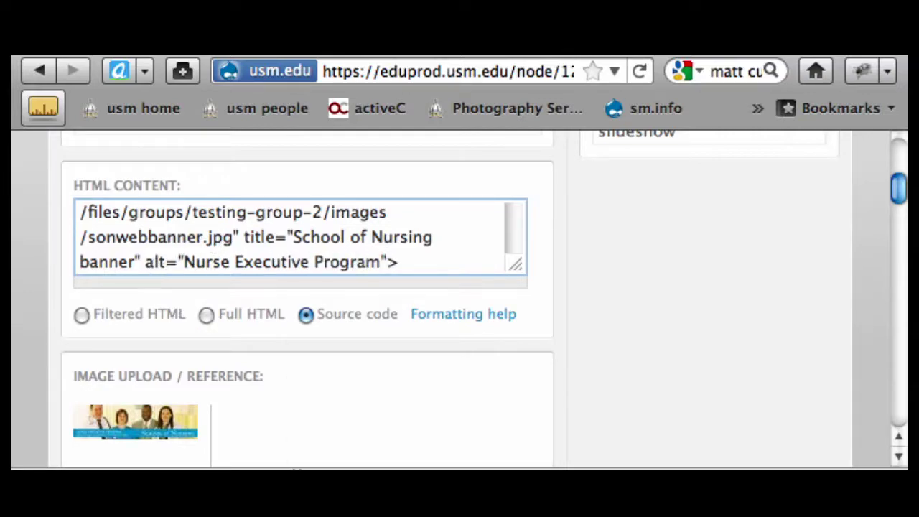
Step: Review the completed img tag and image reference, and save the School of Nursing banner block
{"action": "scroll", "coordinate": [172, 438], "scroll_direction": "down", "scroll_amount": 5}
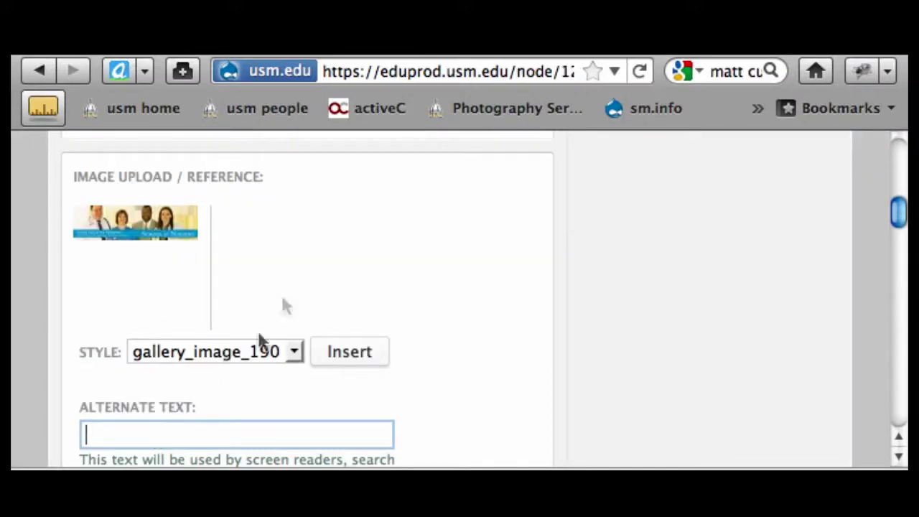
{"action": "scroll", "coordinate": [280, 301], "scroll_direction": "up", "scroll_amount": 5}
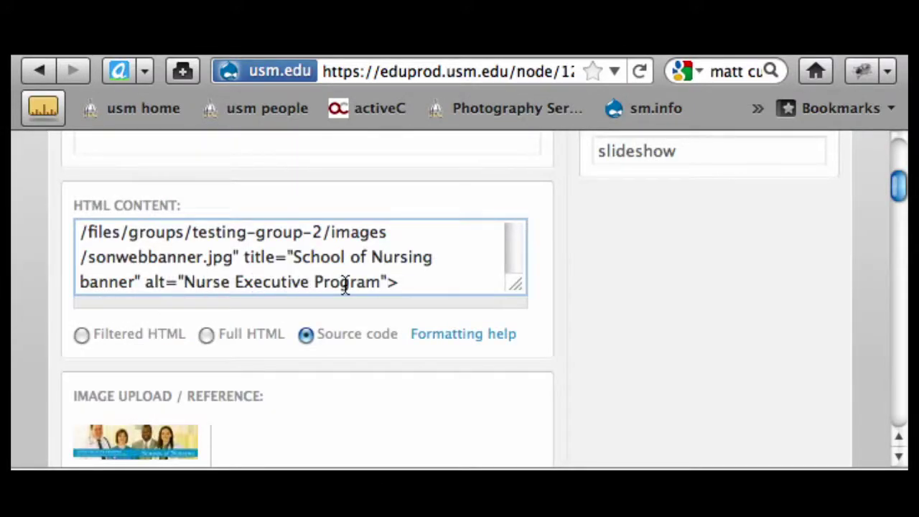
{"action": "scroll", "coordinate": [453, 295], "scroll_direction": "up", "scroll_amount": 5}
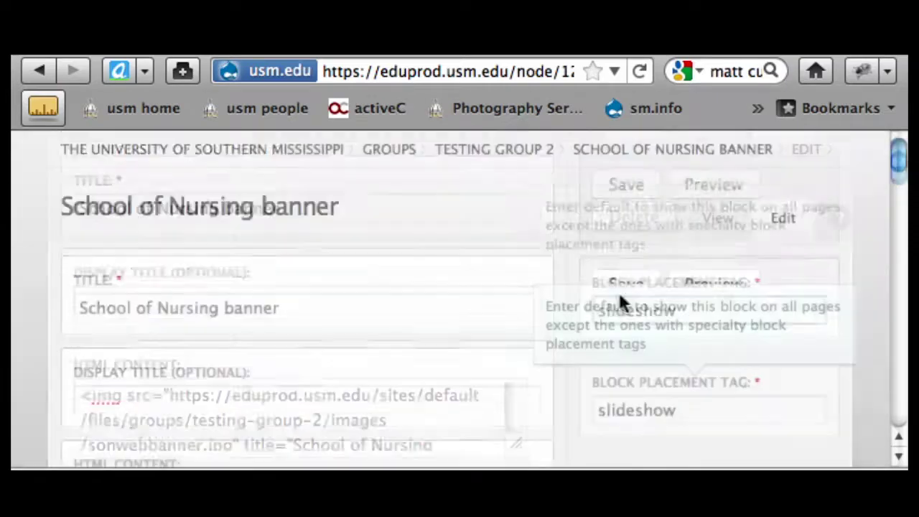
{"action": "left_click", "coordinate": [612, 284]}
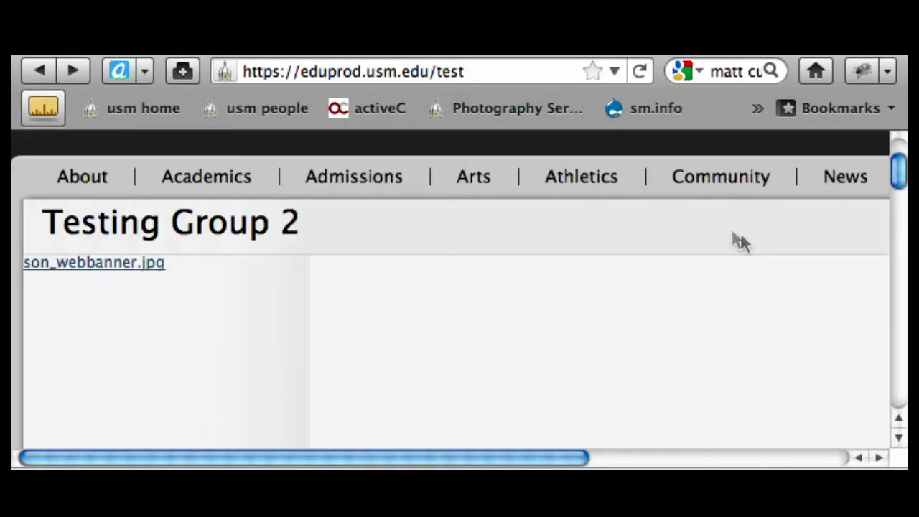
Step: Reload the Testing Group 2 page and examine the banner area beneath the page title
{"action": "left_click", "coordinate": [639, 72]}
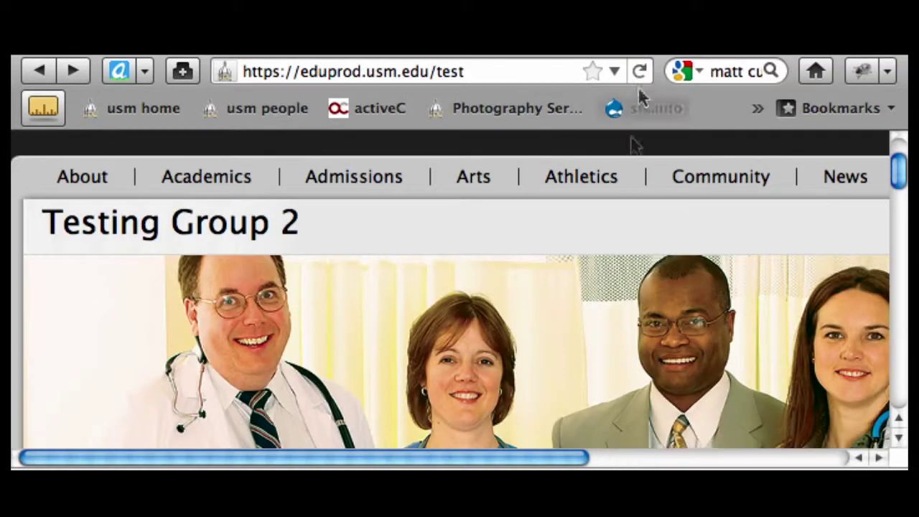
{"action": "scroll", "coordinate": [606, 267], "scroll_direction": "down", "scroll_amount": 3}
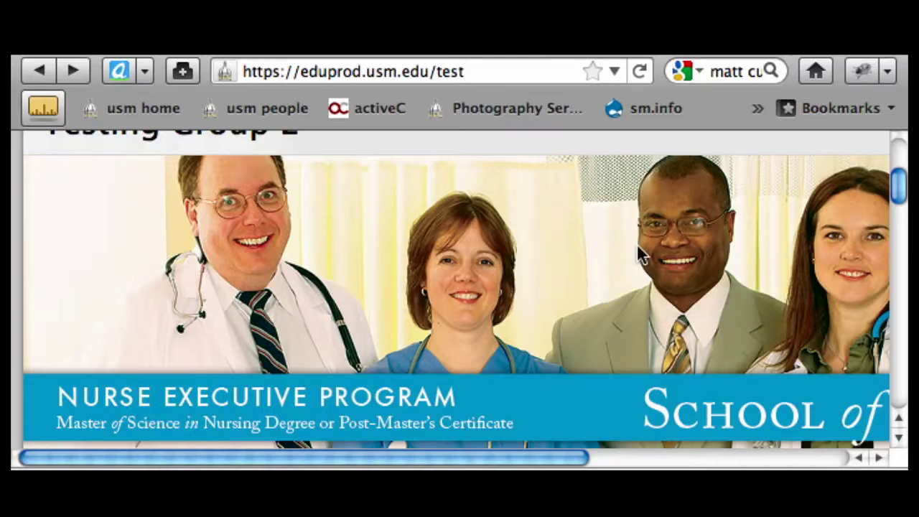
{"action": "scroll", "coordinate": [603, 269], "scroll_direction": "up", "scroll_amount": 2}
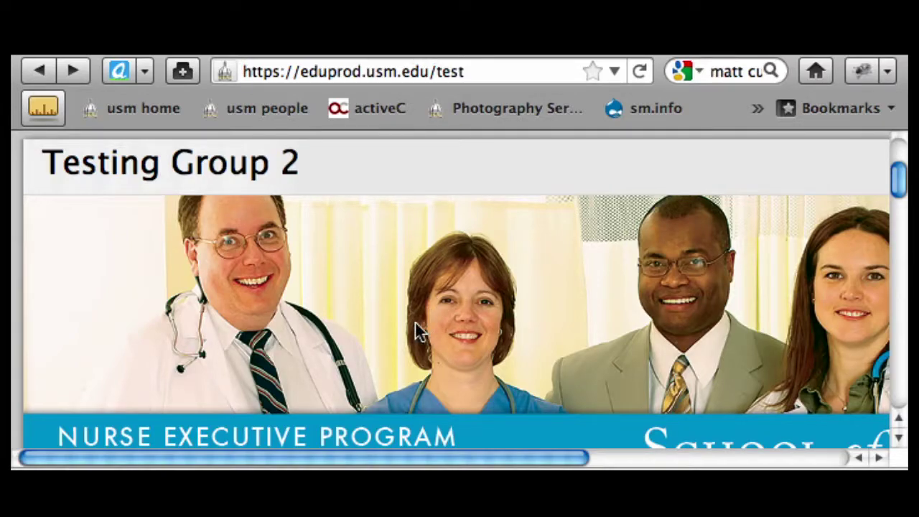
Step: Reopen the School of Nursing banner block for editing and switch the HTML content's input format to Full HTML
{"action": "left_click", "coordinate": [415, 435]}
{"action": "scroll", "coordinate": [431, 302], "scroll_direction": "down", "scroll_amount": 3}
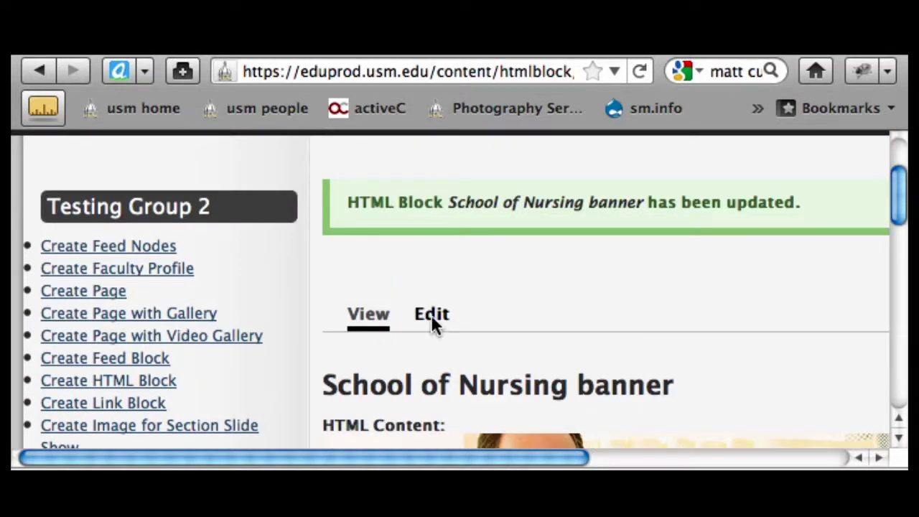
{"action": "left_click", "coordinate": [433, 323]}
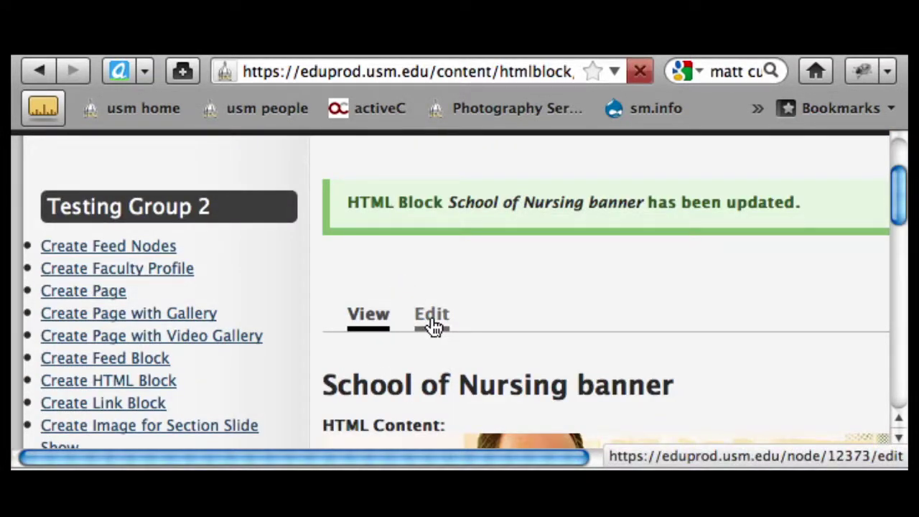
{"action": "scroll", "coordinate": [431, 323], "scroll_direction": "down", "scroll_amount": 5}
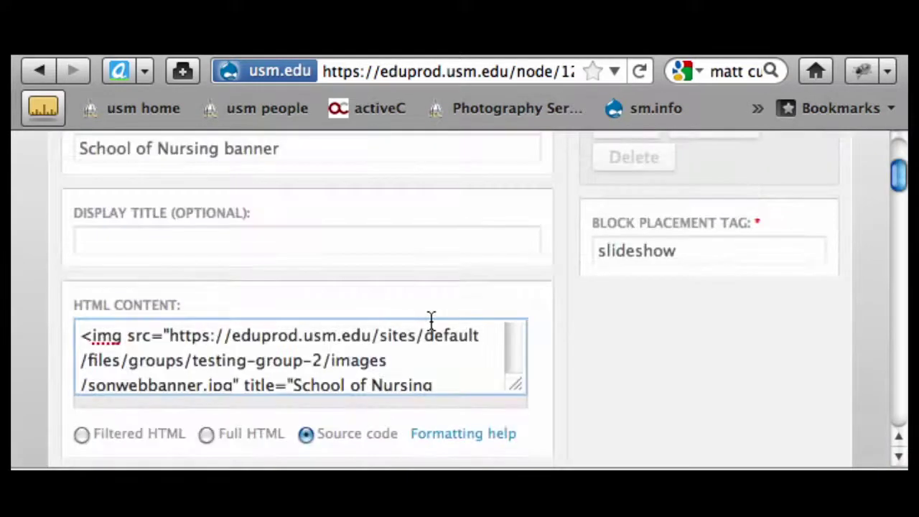
{"action": "scroll", "coordinate": [431, 323], "scroll_direction": "down", "scroll_amount": 1}
{"action": "left_click", "coordinate": [209, 295]}
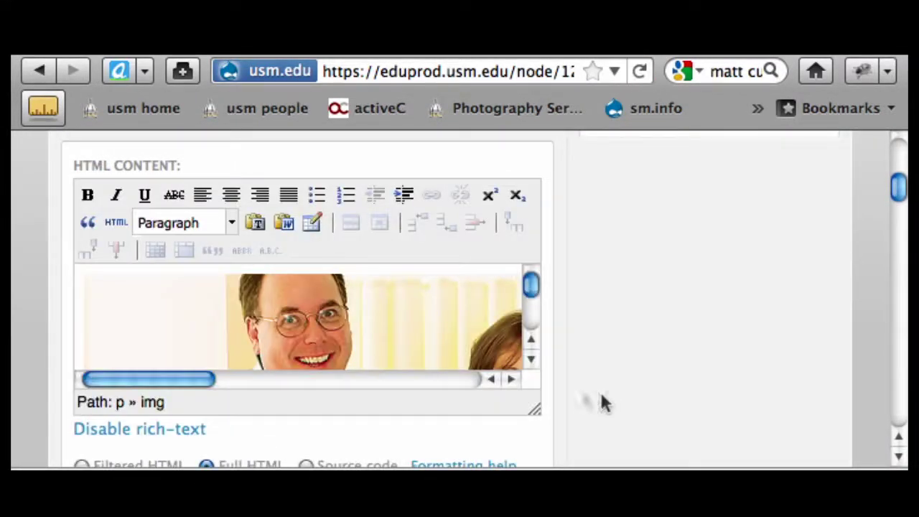
{"action": "scroll", "coordinate": [522, 384], "scroll_direction": "down", "scroll_amount": 2}
{"action": "scroll", "coordinate": [648, 392], "scroll_direction": "up", "scroll_amount": 3}
{"action": "left_click", "coordinate": [364, 419]}
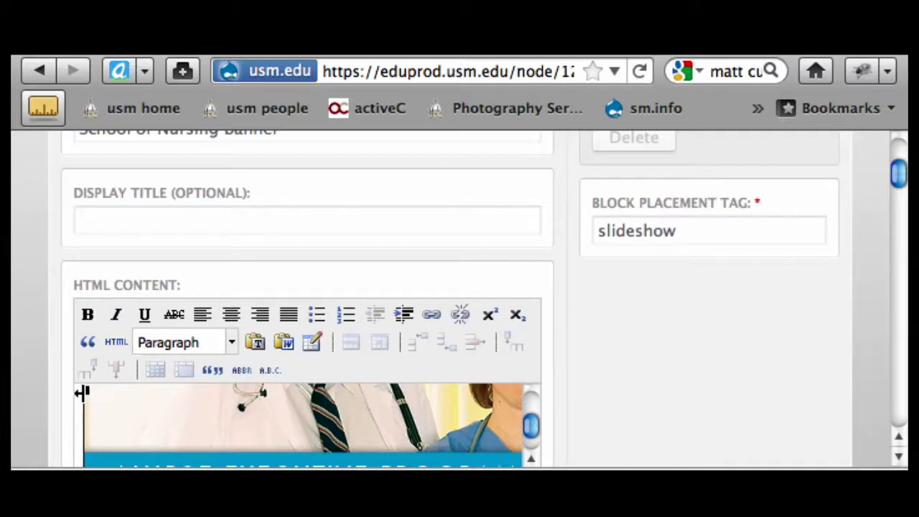
{"action": "left_click", "coordinate": [431, 314]}
{"action": "type", "text": "http://www.usm.edu/nu"}
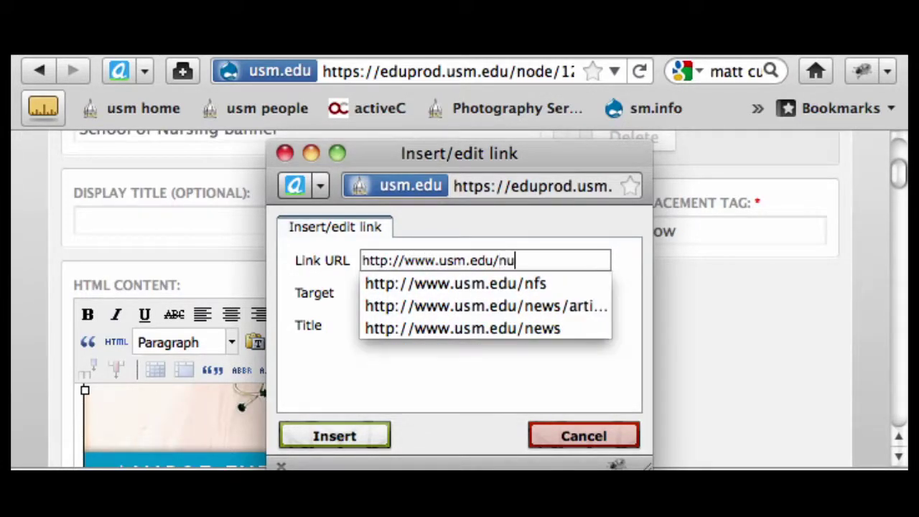
{"action": "type", "text": "rsing"}
{"action": "left_click", "coordinate": [351, 440]}
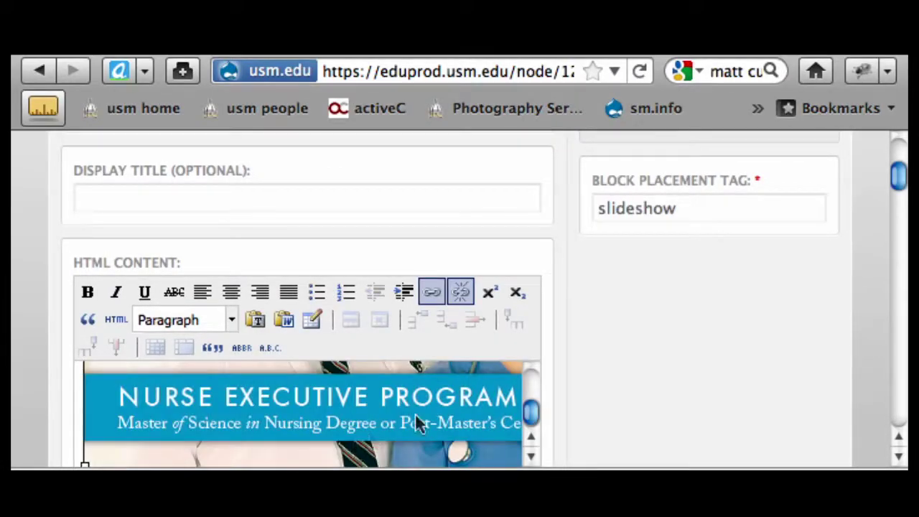
{"action": "scroll", "coordinate": [632, 161], "scroll_direction": "up", "scroll_amount": 2}
{"action": "left_click", "coordinate": [634, 148]}
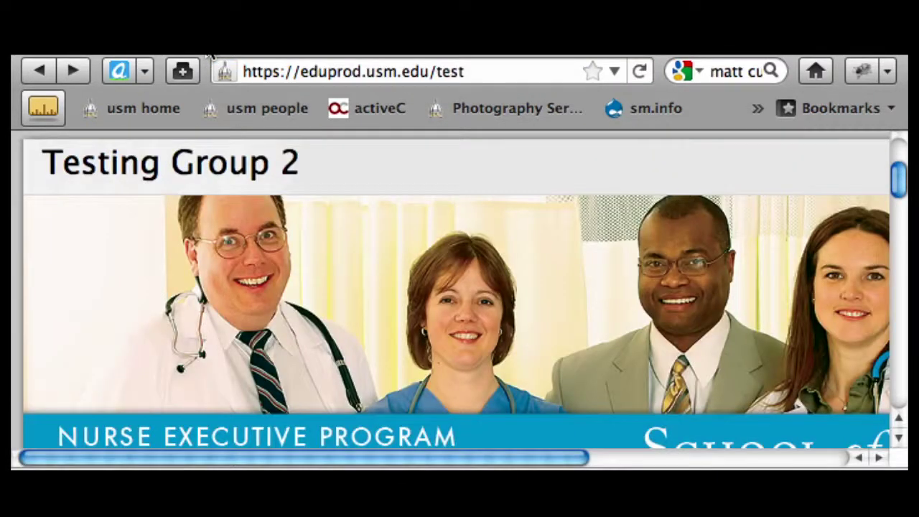
Step: Reload the Testing Group 2 page, test the banner's link, and return to the page to examine the banner
{"action": "left_click", "coordinate": [640, 72]}
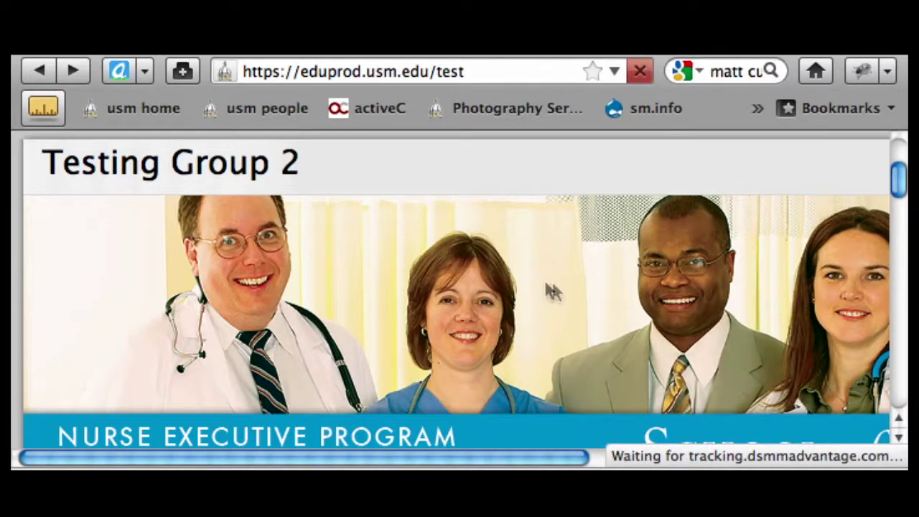
{"action": "left_click", "coordinate": [500, 314]}
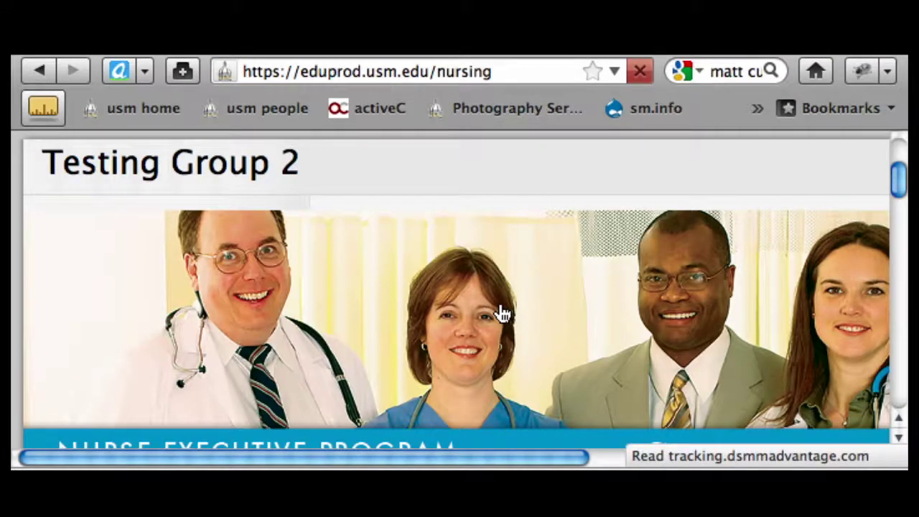
{"action": "scroll", "coordinate": [501, 312], "scroll_direction": "down", "scroll_amount": 1}
{"action": "key", "text": "BackSpace"}
{"action": "scroll", "coordinate": [521, 298], "scroll_direction": "down", "scroll_amount": 10}
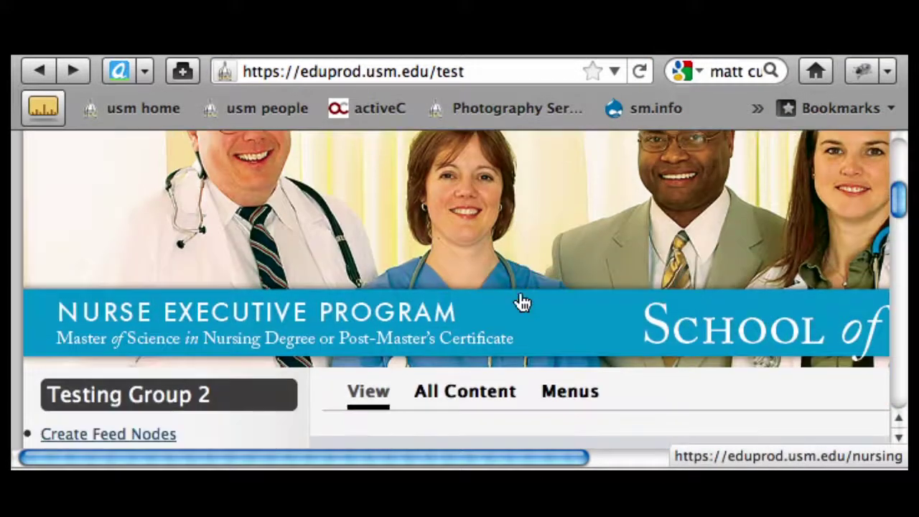
{"action": "scroll", "coordinate": [506, 291], "scroll_direction": "up", "scroll_amount": 8}
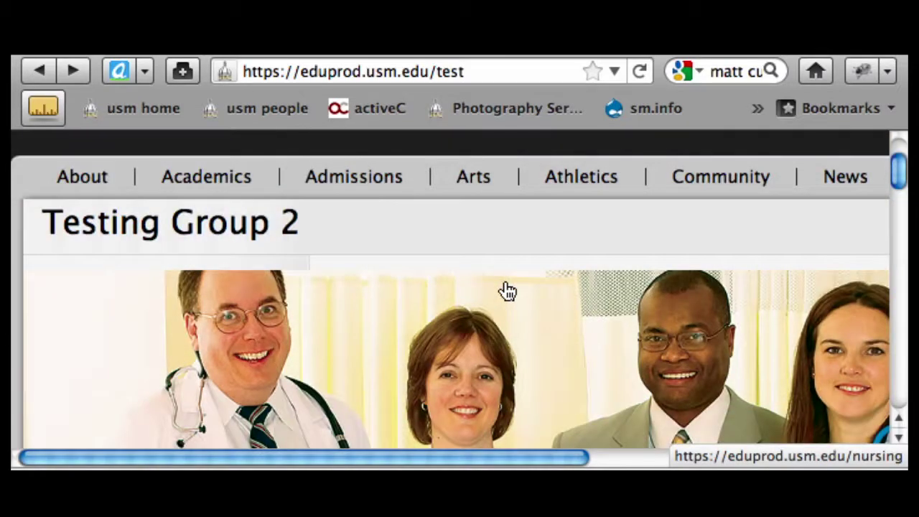
{"action": "scroll", "coordinate": [506, 291], "scroll_direction": "down", "scroll_amount": 2}
{"action": "scroll", "coordinate": [486, 291], "scroll_direction": "down", "scroll_amount": 1}
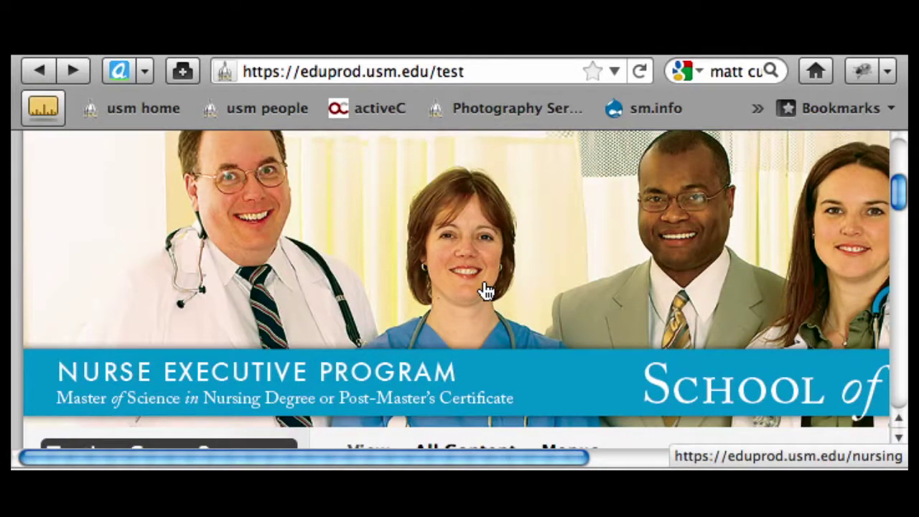